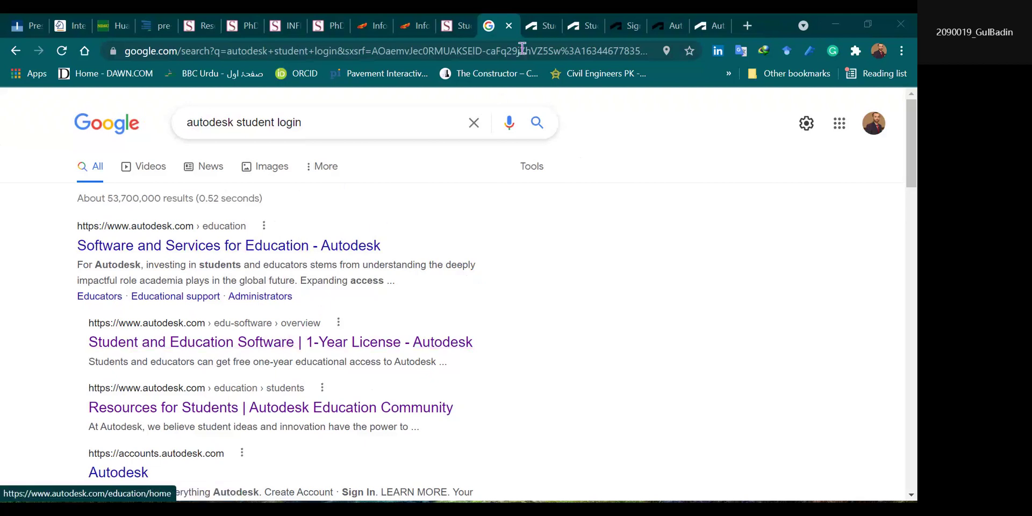
- Open the "Student and Education Software | 1-Year License" search result in a new tab and go to its educational access section
middle_click(321, 346)
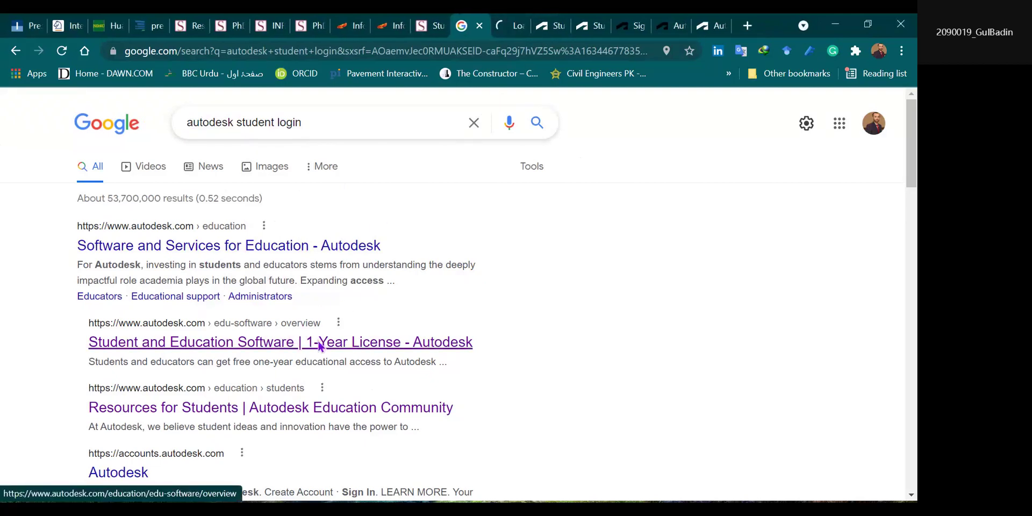
left_click(510, 35)
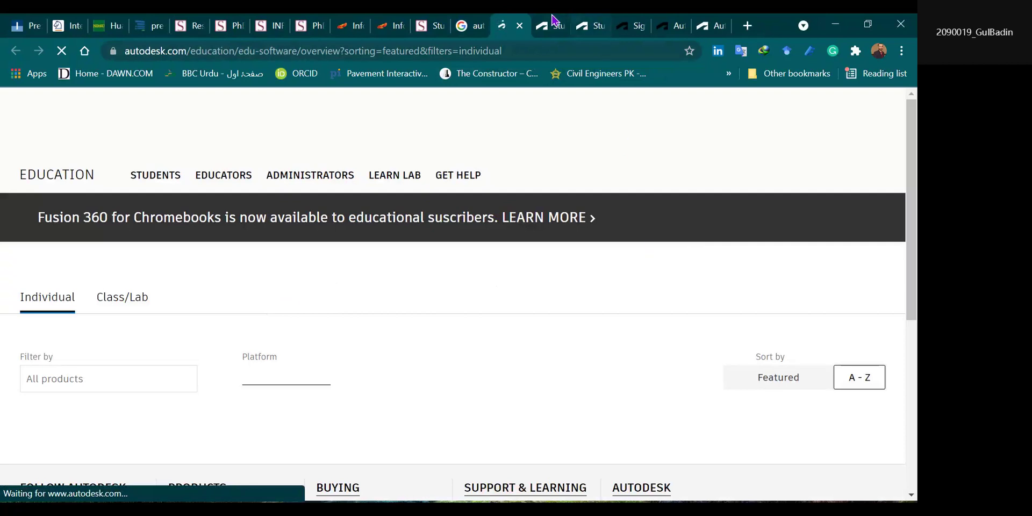
left_click(551, 22)
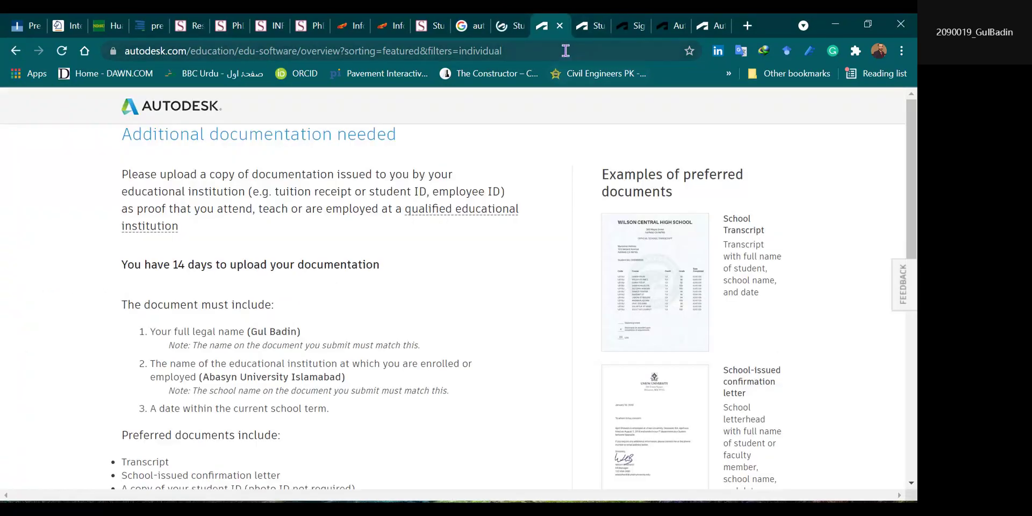
left_click(503, 33)
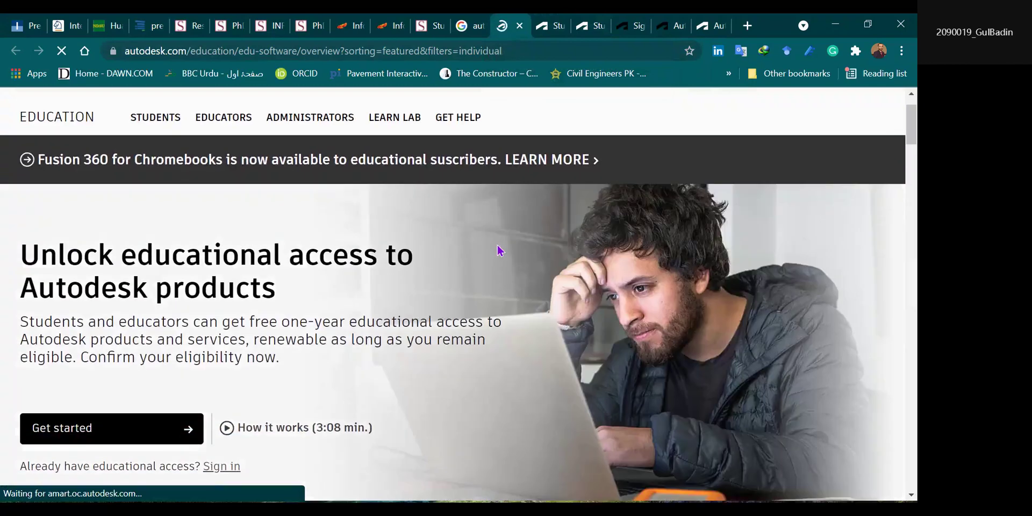
scroll(498, 251, "down", 2)
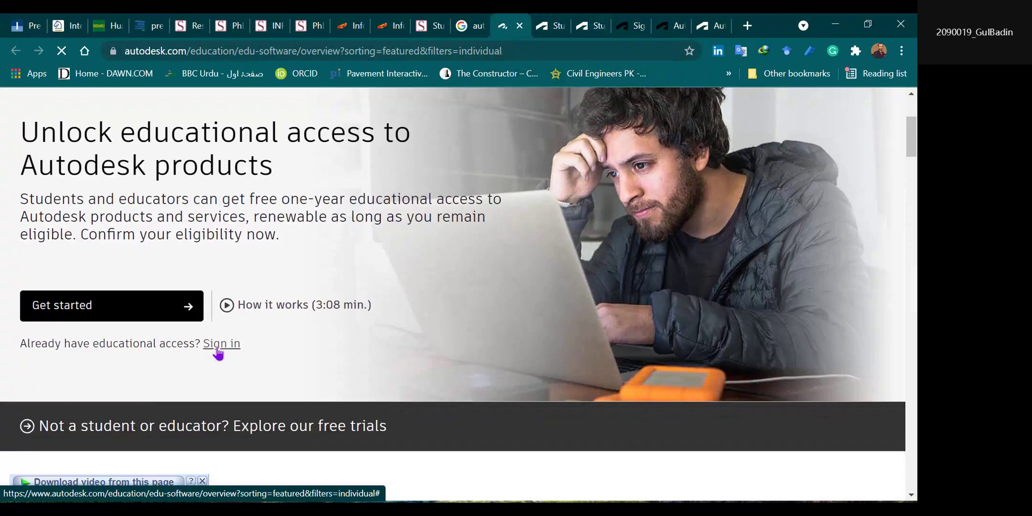
- Start the educational access process with Get started and also open its link in a separate tab
left_click(175, 308)
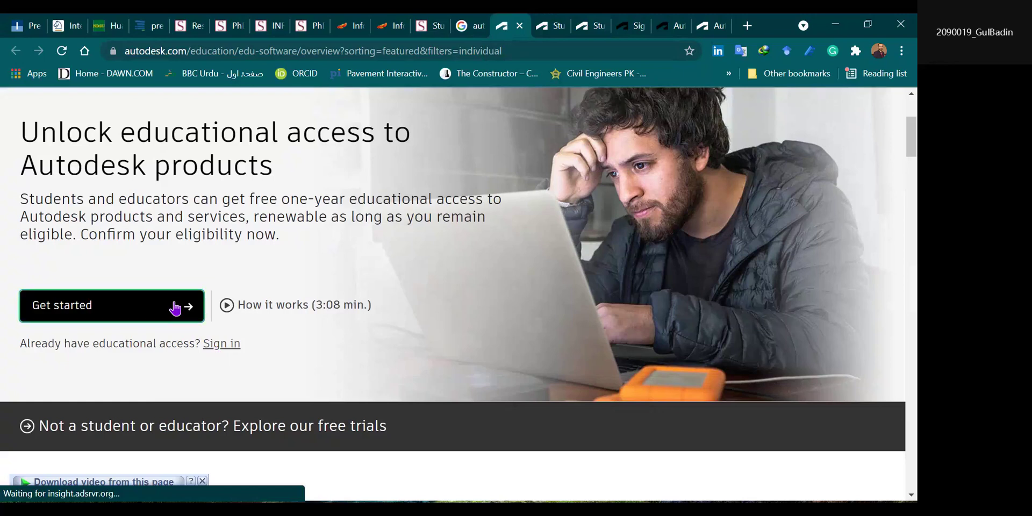
right_click(176, 308)
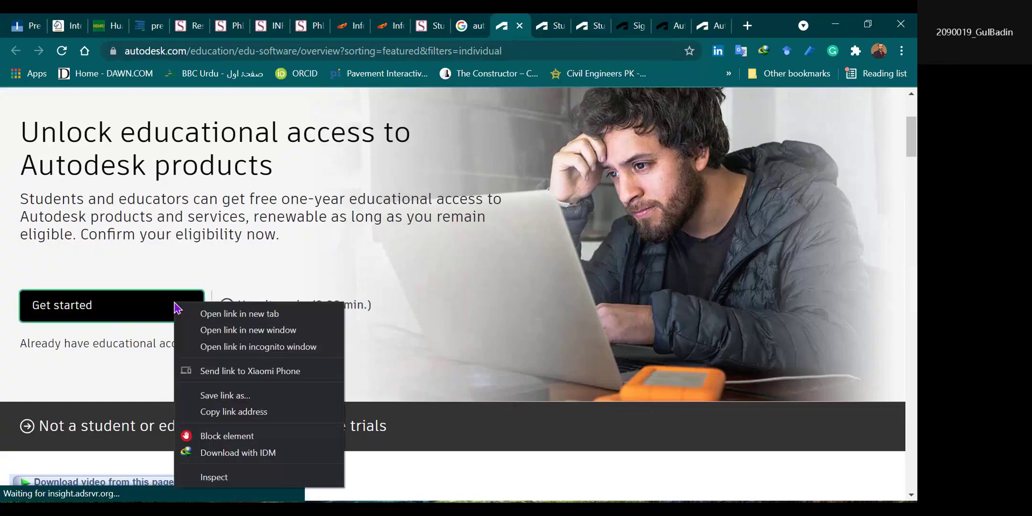
left_click(199, 313)
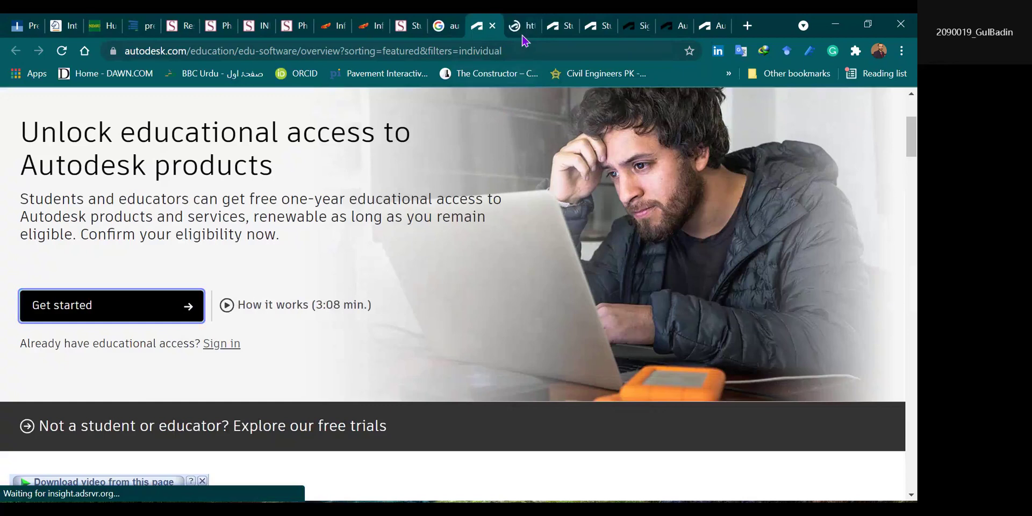
left_click(521, 27)
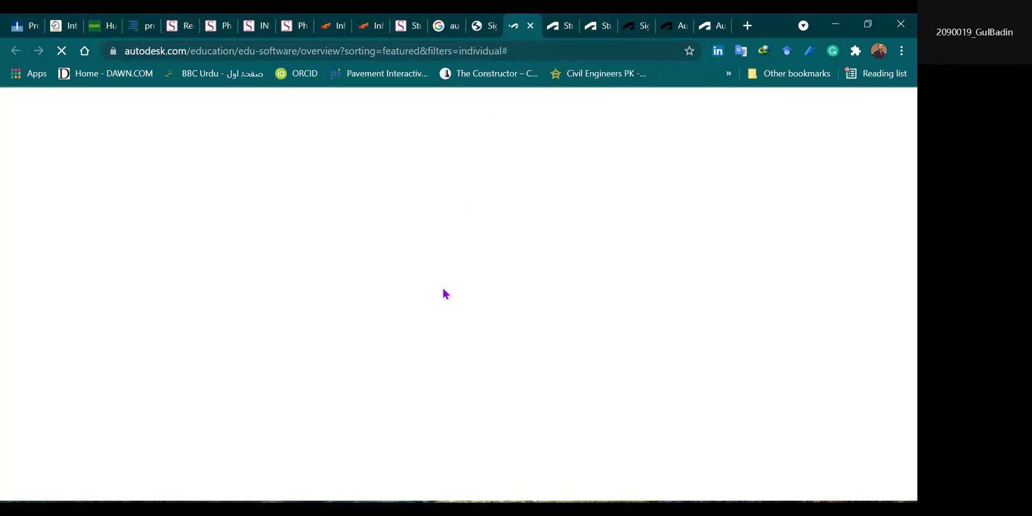
- Close the leftover Autodesk tabs, including the documentation request, the old product list and the verification page
left_click(568, 29)
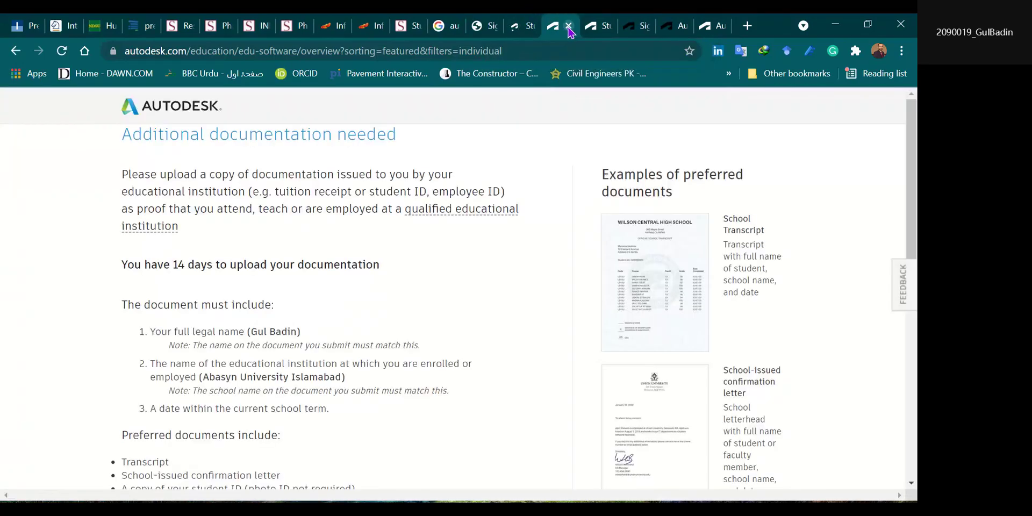
left_click(569, 26)
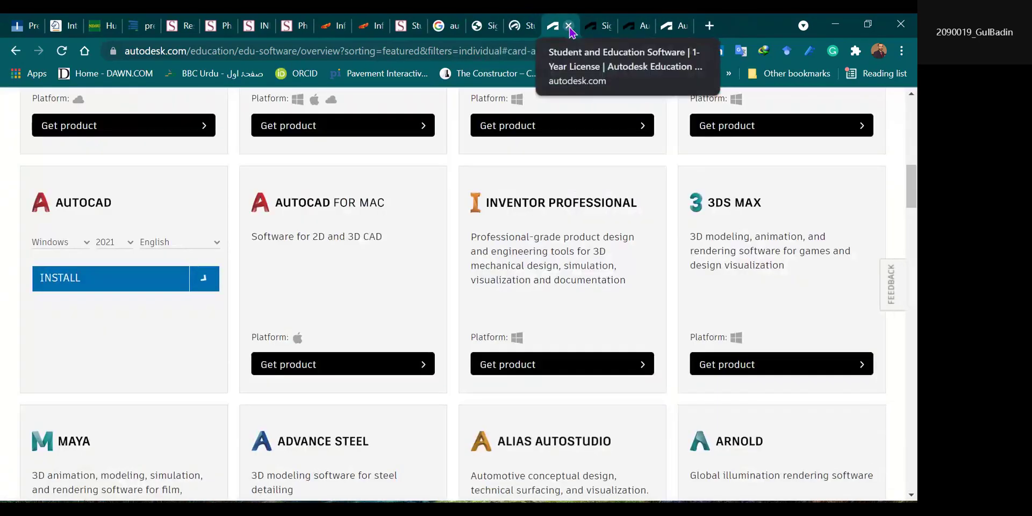
left_click(569, 27)
left_click(568, 27)
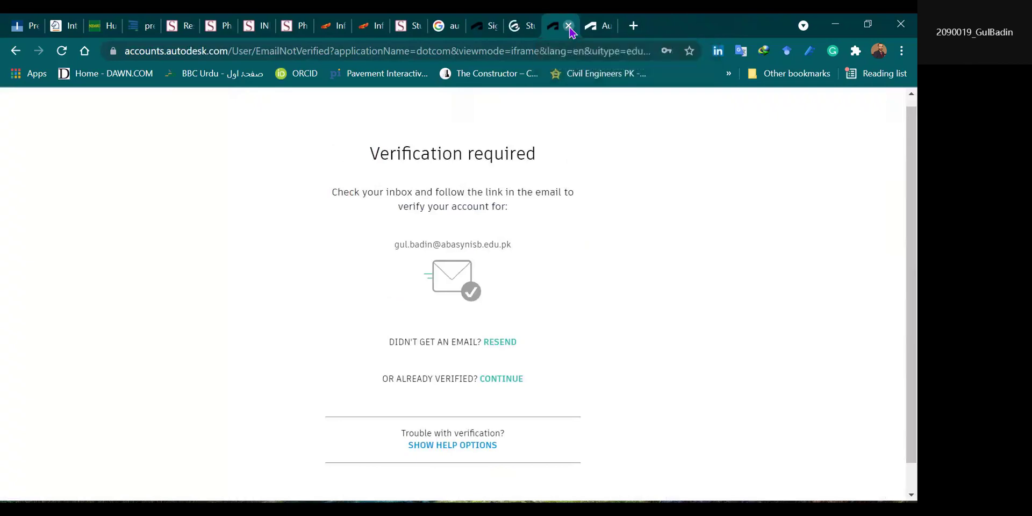
left_click(569, 27)
left_click(568, 27)
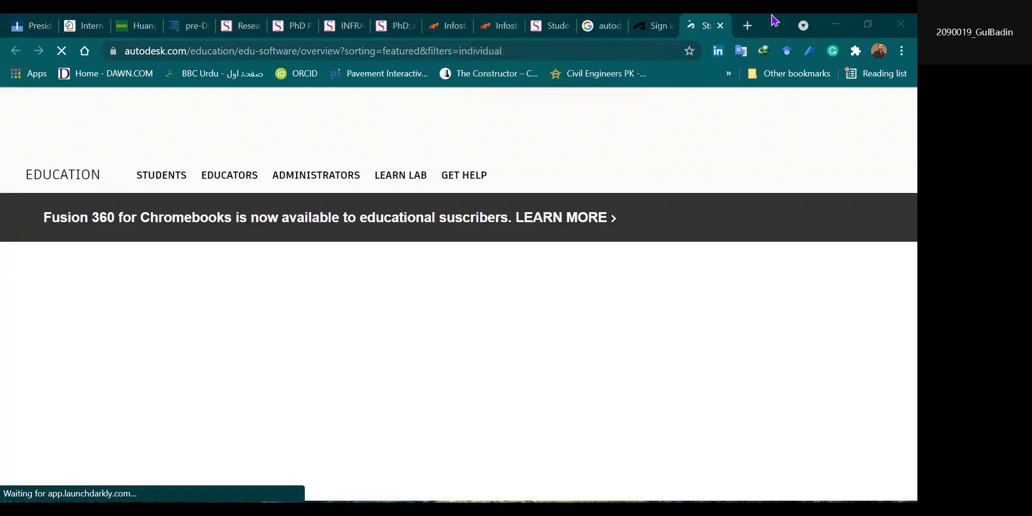
- Open the Create Account link from the Autodesk sign-in page in a new tab and close the education overview tab
scroll(362, 297, "down", 1)
scroll(361, 302, "up", 1)
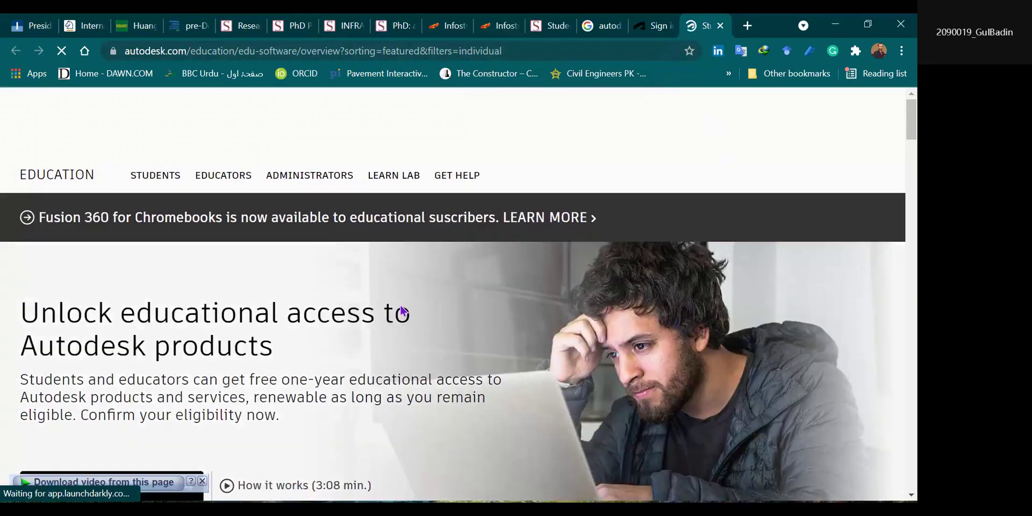
scroll(400, 305, "down", 3)
scroll(399, 303, "up", 3)
left_click(652, 27)
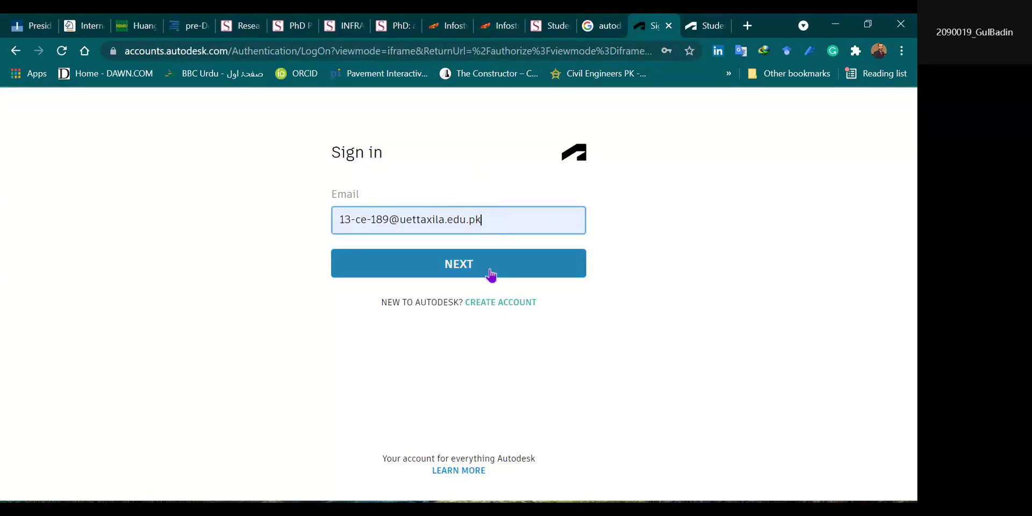
left_click(502, 302)
left_click(701, 26)
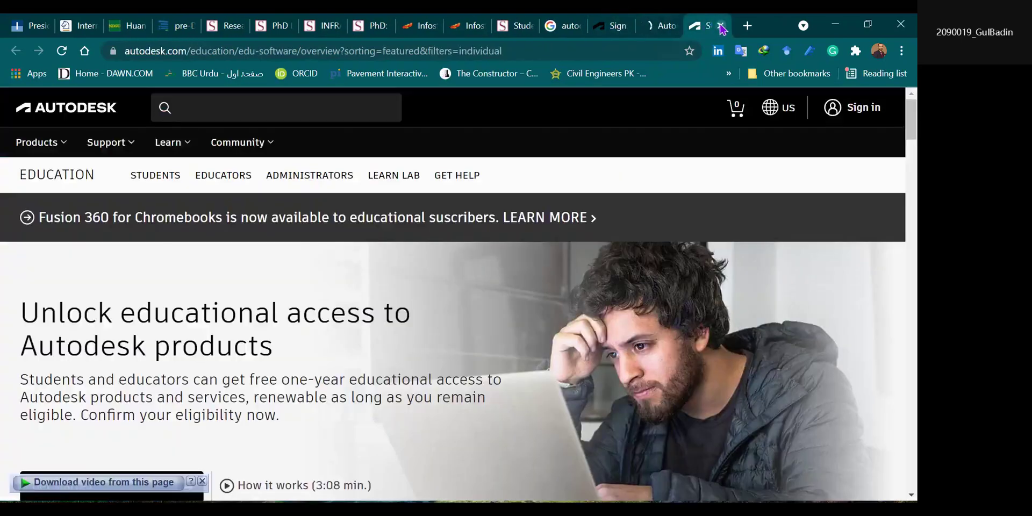
left_click(721, 26)
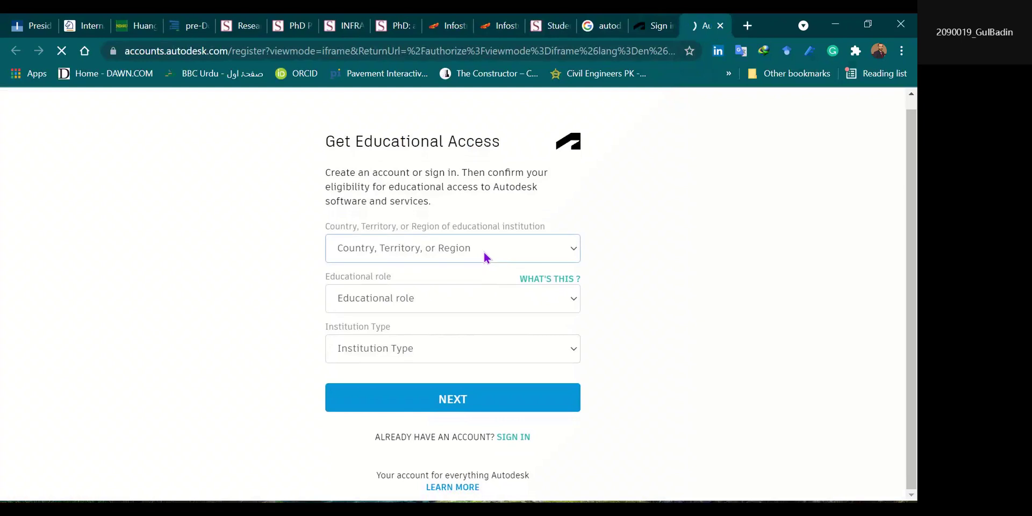
- Set the country to Pakistan and the educational role to Educator, choose an institution type, and continue to the account creation form
left_click(446, 298)
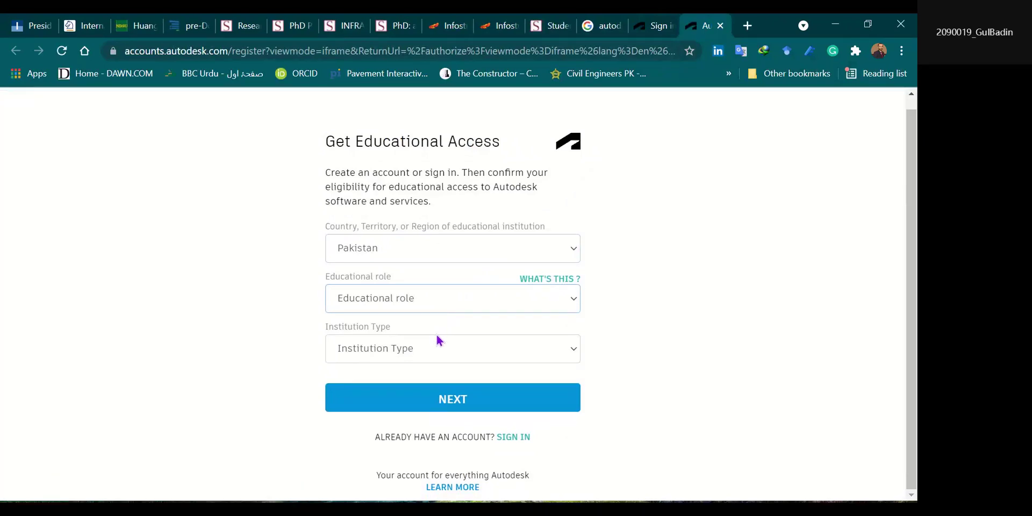
key("Down")
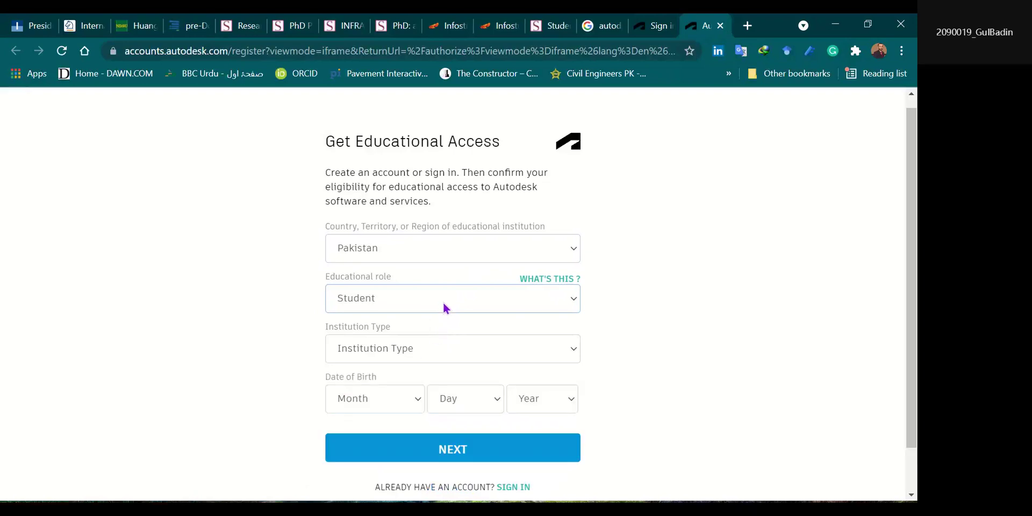
key("Down")
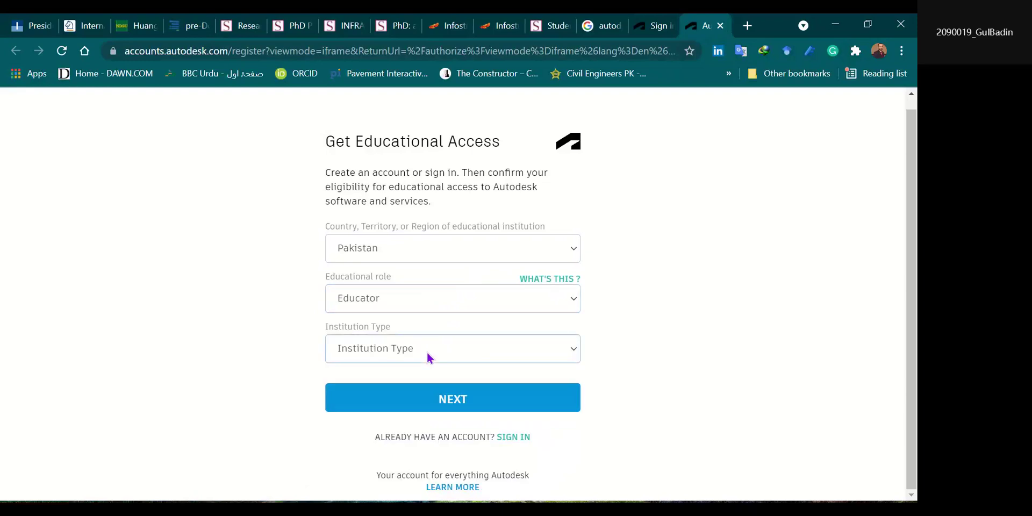
key("Down")
left_click(453, 398)
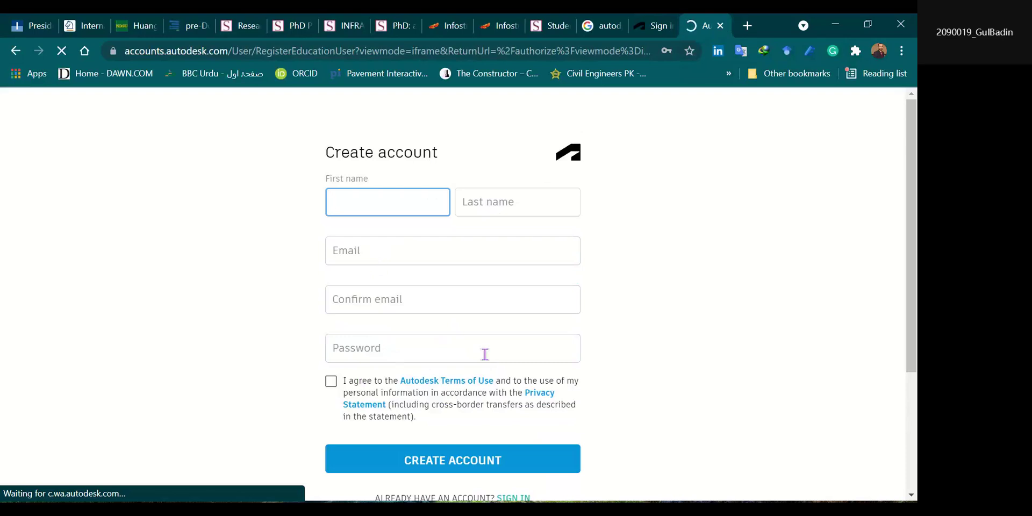
scroll(434, 368, "down", 2)
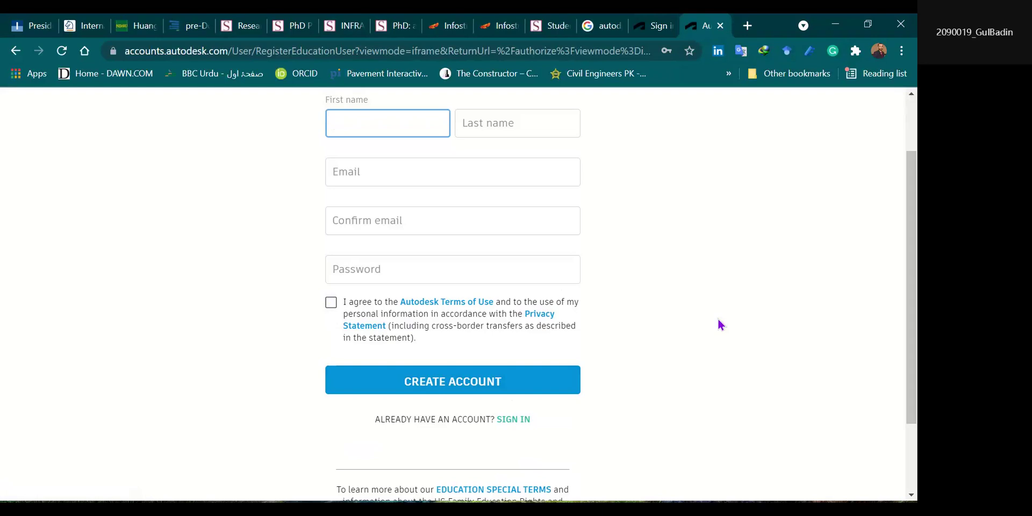
- Return to the sign-in page and sign in to the existing Autodesk account with the prefilled e-mail and password
left_click(647, 22)
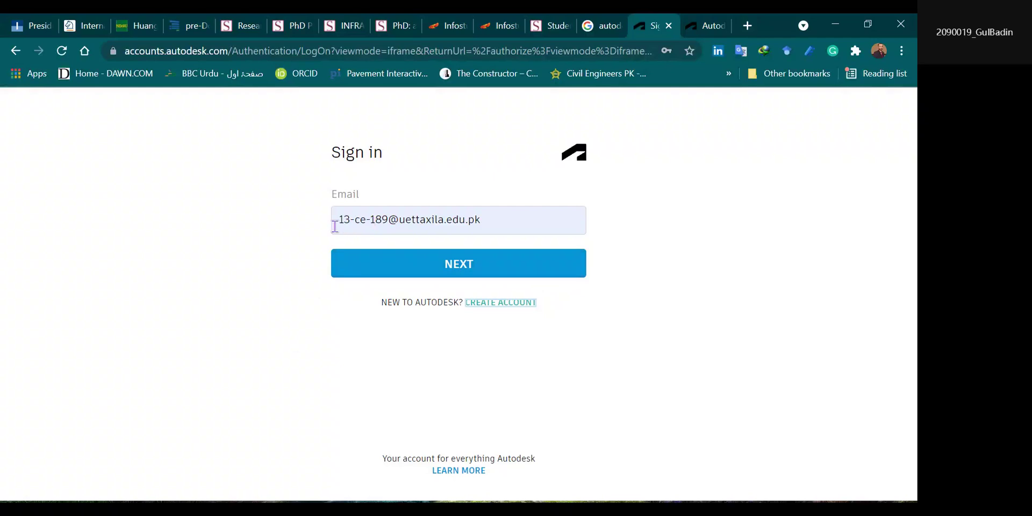
left_click(458, 266)
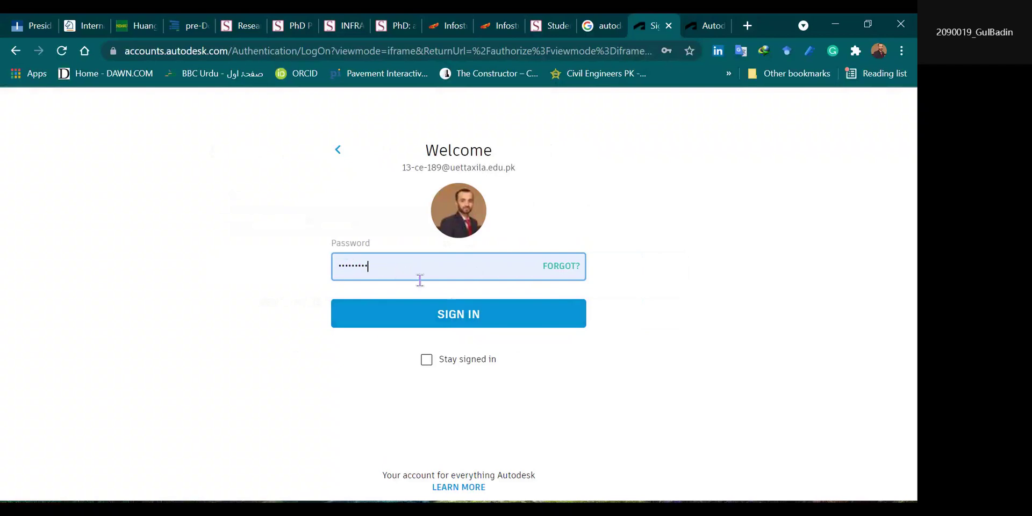
left_click(451, 322)
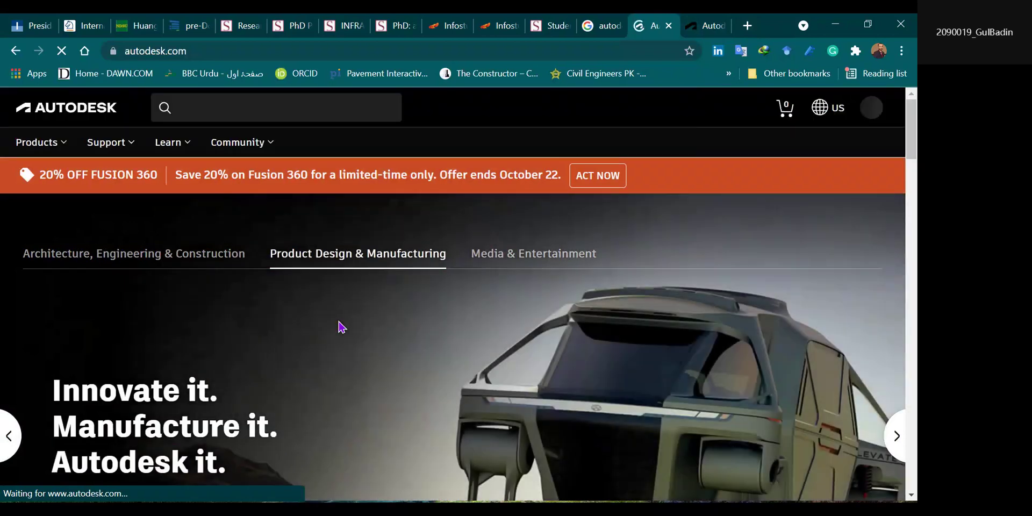
left_click(57, 150)
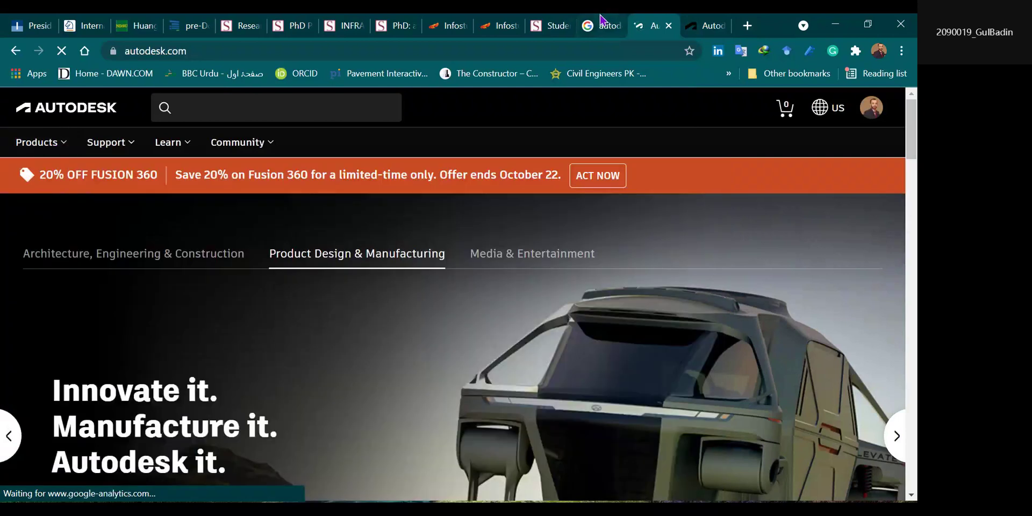
- Reopen the "Student and Education Software | 1-Year License" search result in a new tab and switch to that page
left_click(602, 25)
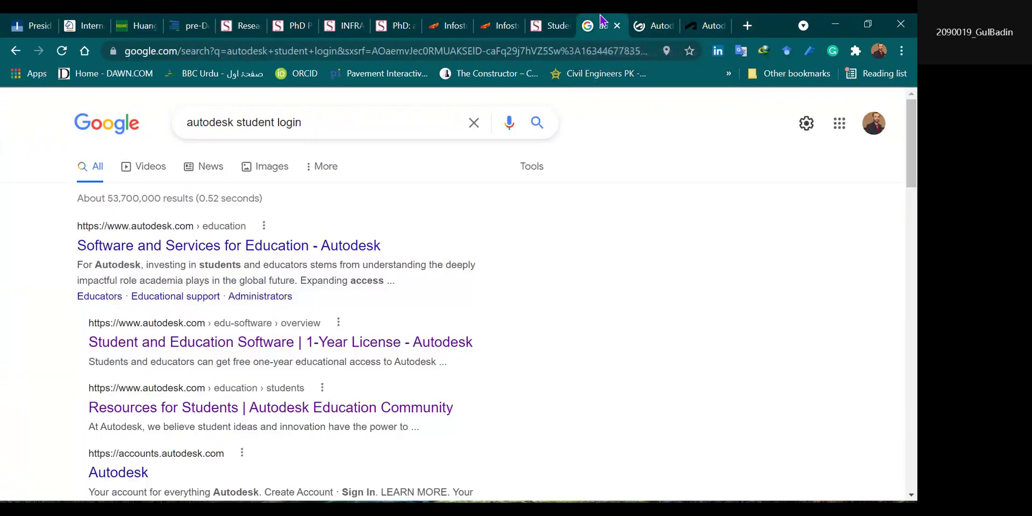
middle_click(214, 349)
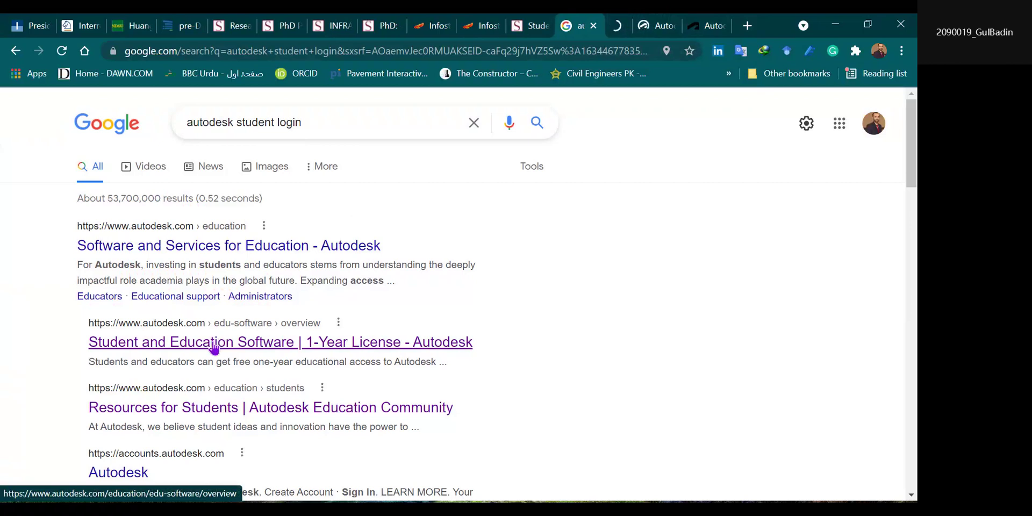
left_click(612, 19)
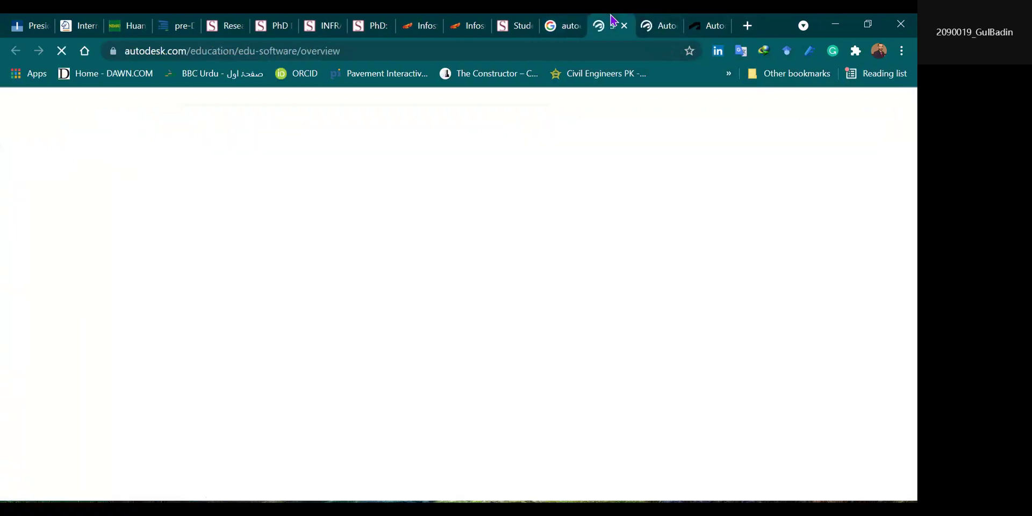
left_click(706, 27)
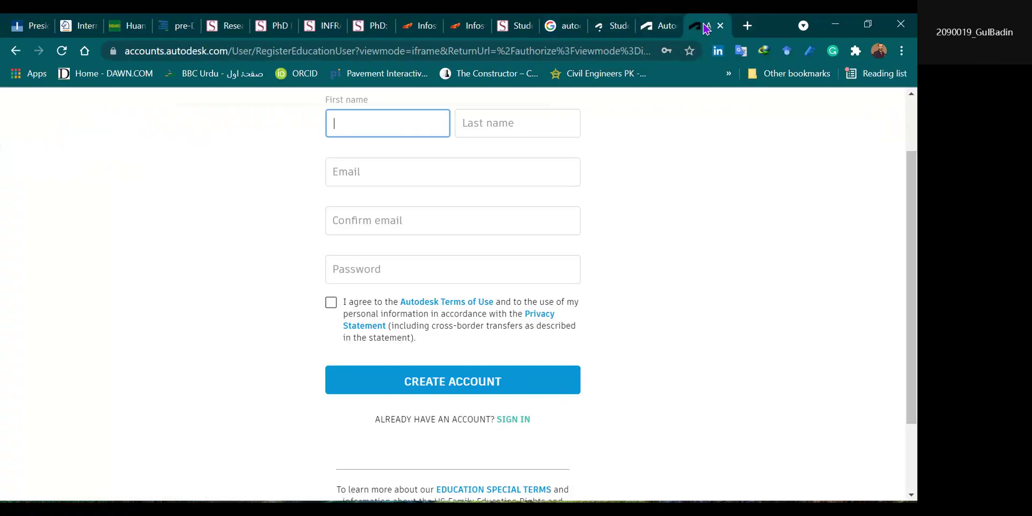
left_click(618, 24)
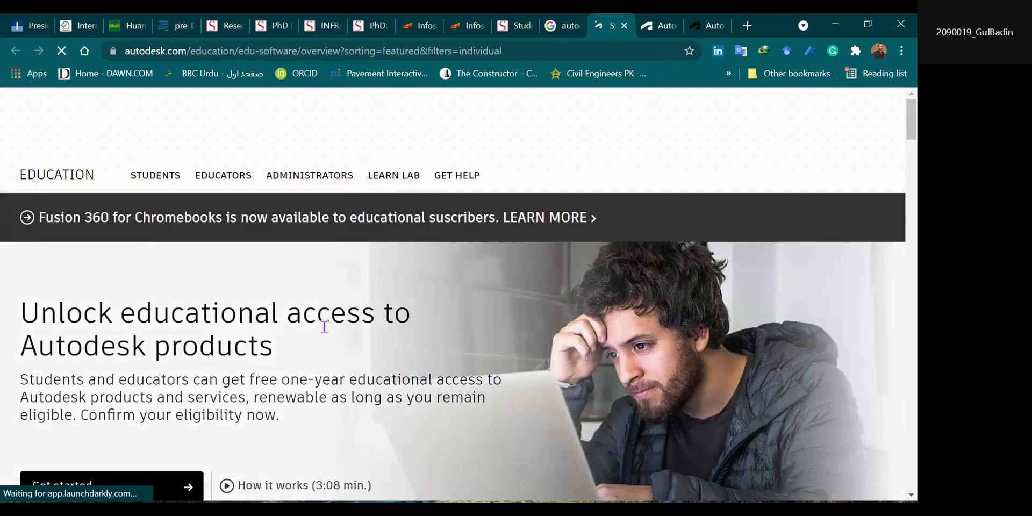
- Get started with AutoCAD from the individual education products and sign in to the existing Autodesk account with the prefilled e-mail
scroll(325, 326, "down", 3)
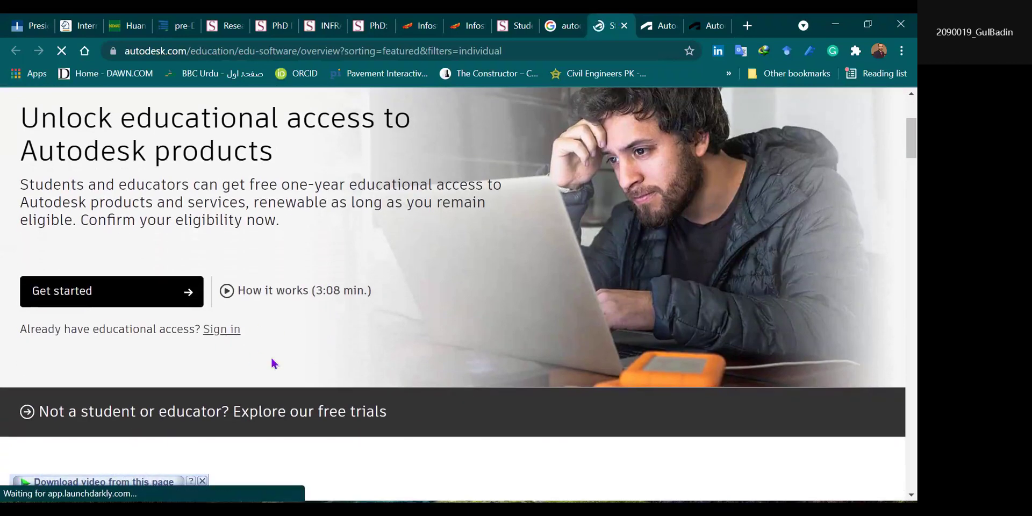
scroll(305, 369, "down", 6)
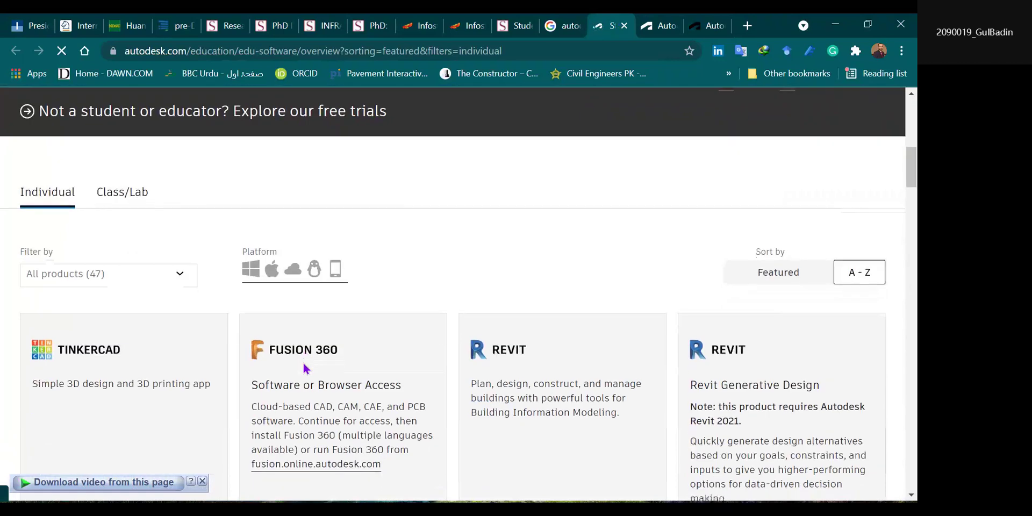
scroll(304, 365, "down", 2)
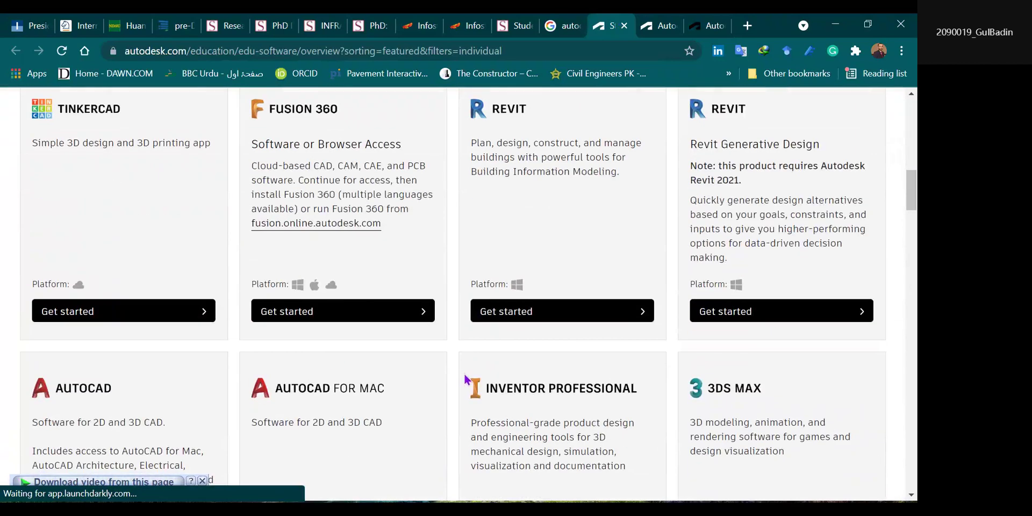
scroll(466, 379, "down", 3)
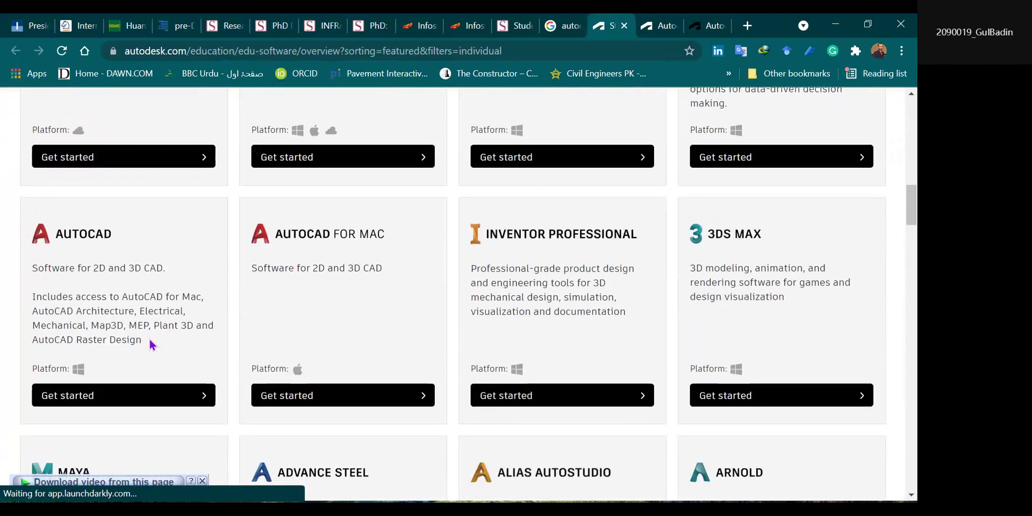
left_click(88, 398)
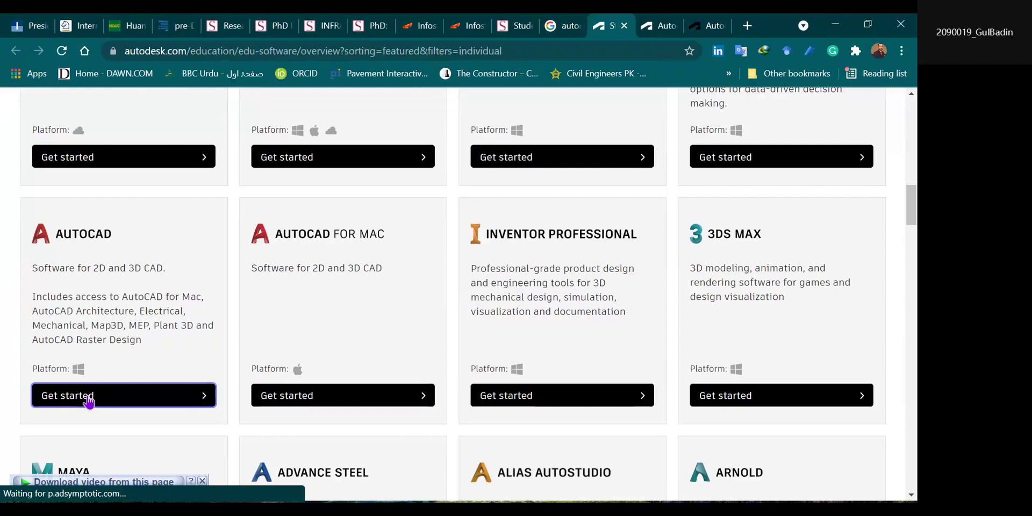
left_click(89, 398)
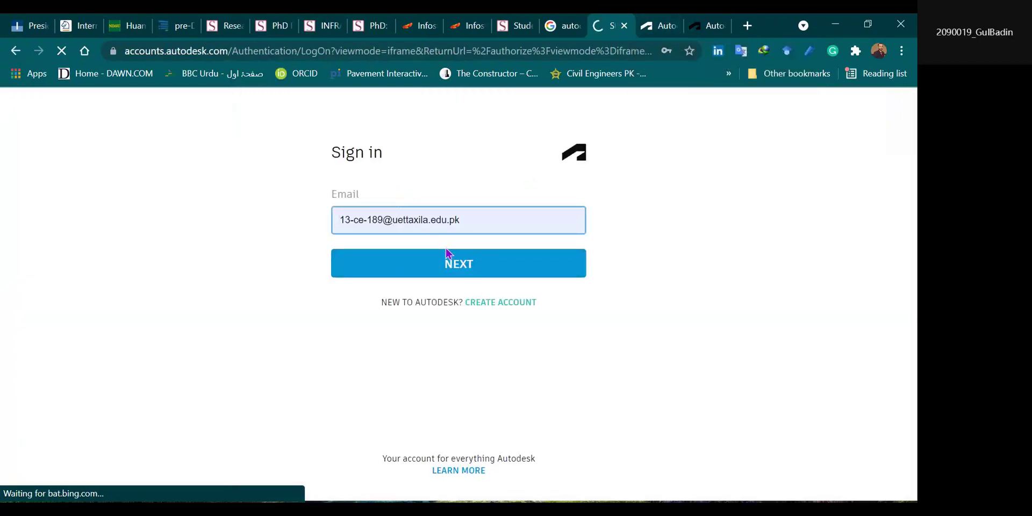
left_click(454, 264)
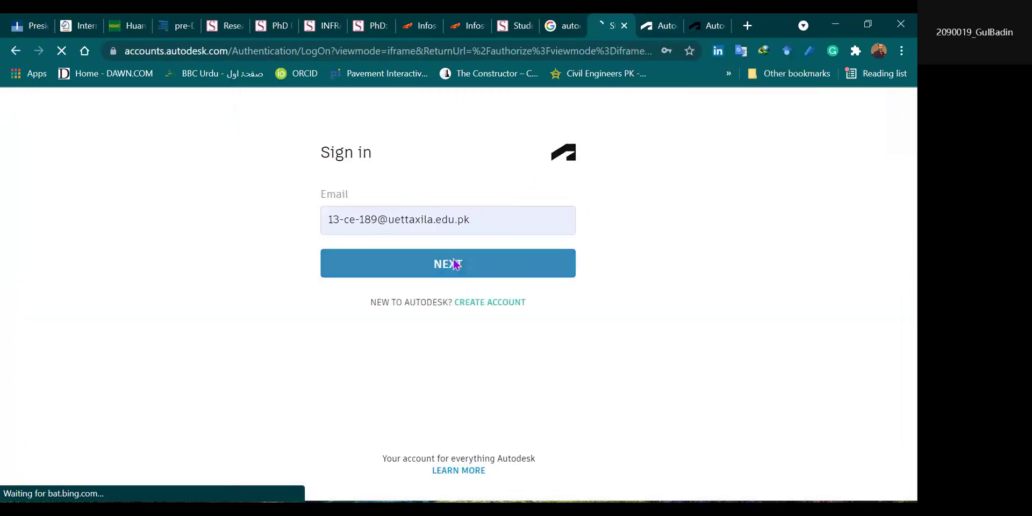
left_click(487, 323)
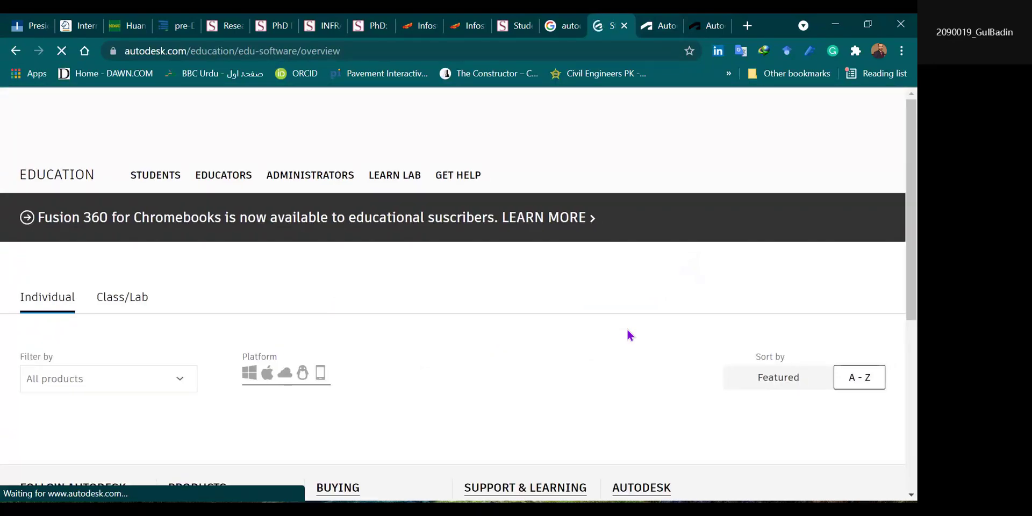
- Look through the complete list of individual education products offered to the signed-in account
scroll(629, 334, "down", 2)
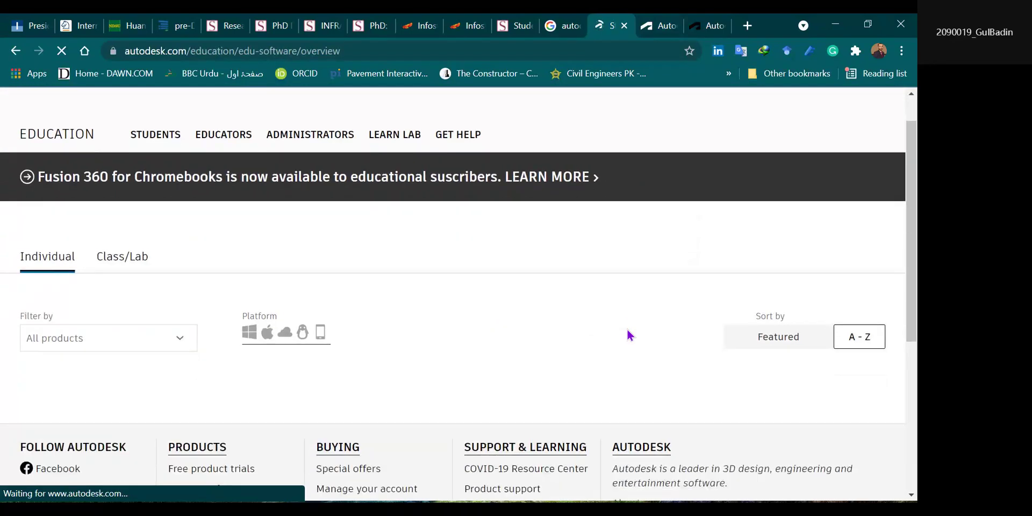
scroll(628, 334, "down", 3)
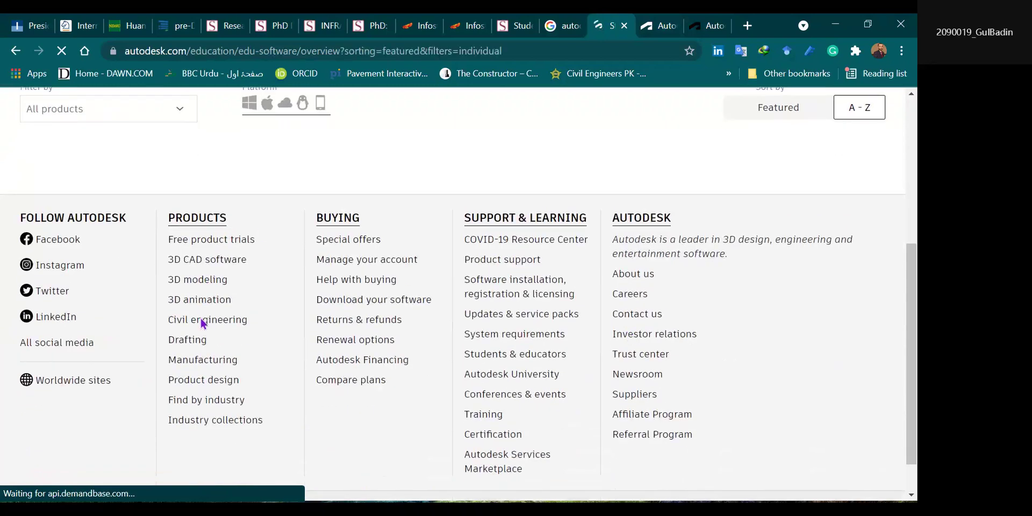
scroll(247, 333, "down", 6)
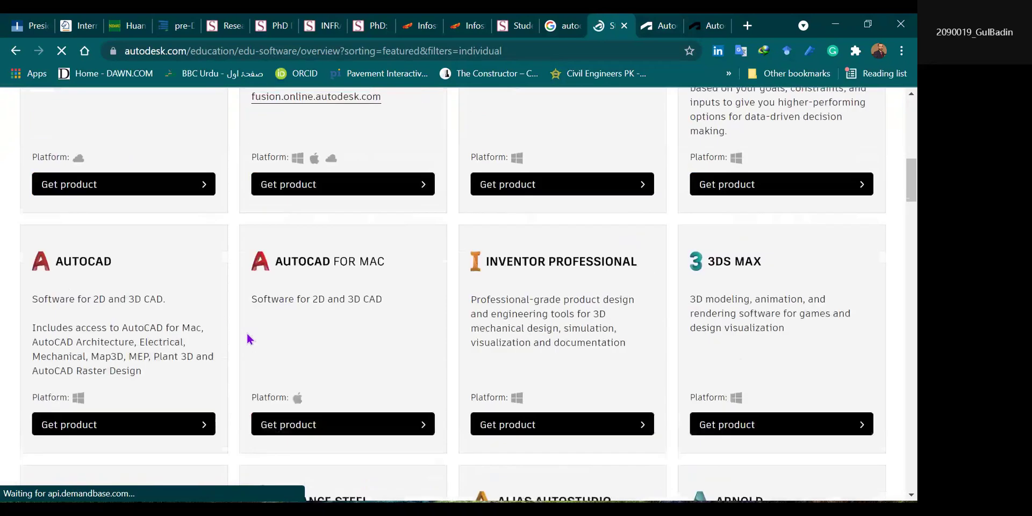
scroll(247, 335, "down", 20)
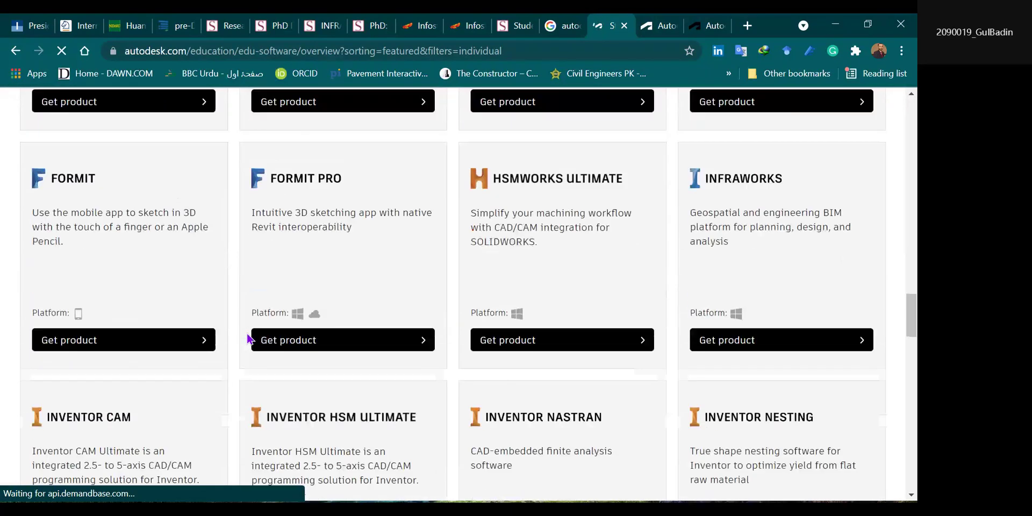
scroll(246, 334, "down", 16)
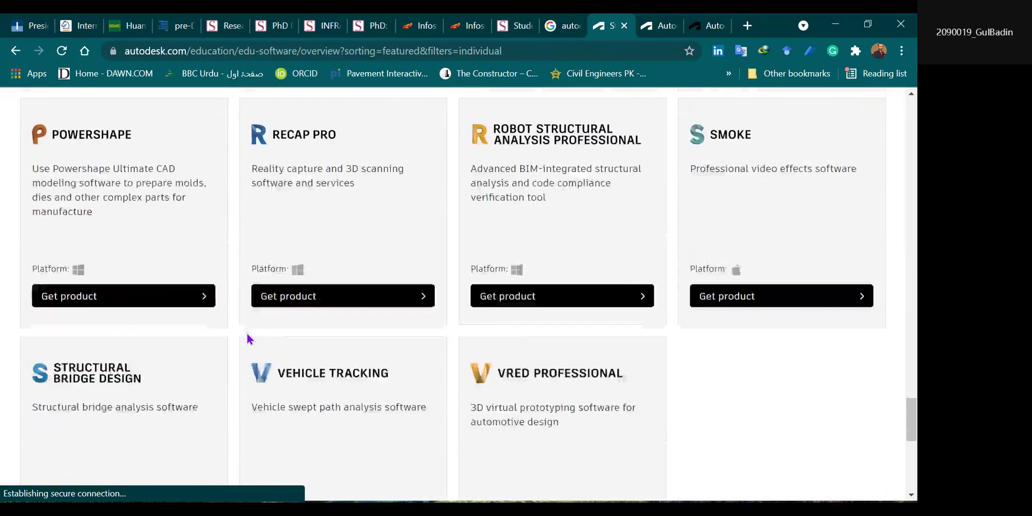
scroll(247, 336, "down", 7)
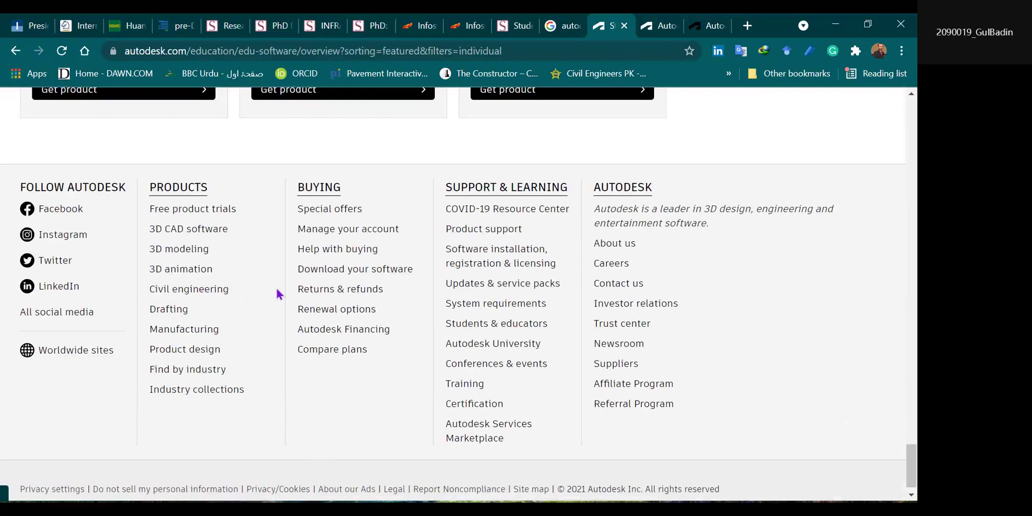
scroll(277, 293, "up", 4)
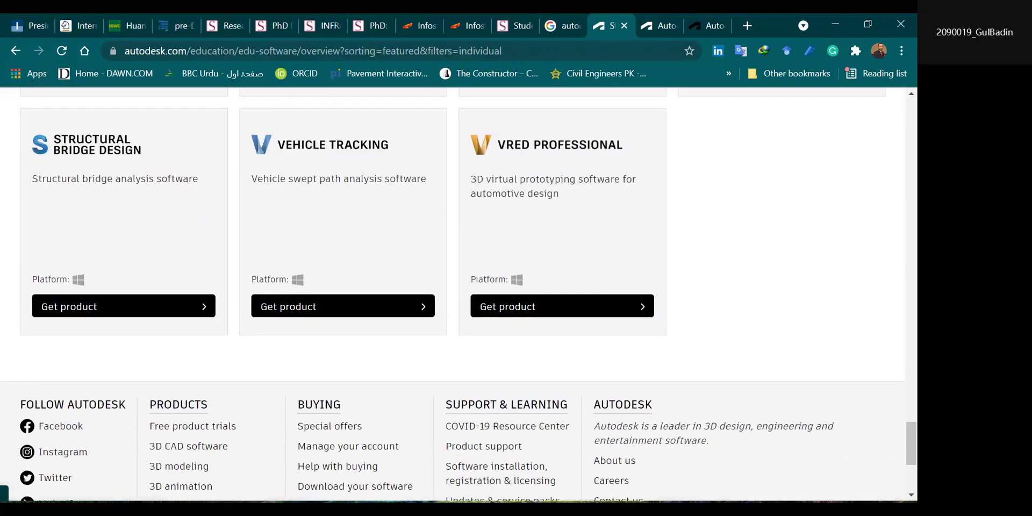
- Get the AutoCAD product for Windows, version 2022, in English, and choose Download as the delivery method
left_click_drag(912, 442, 915, 180)
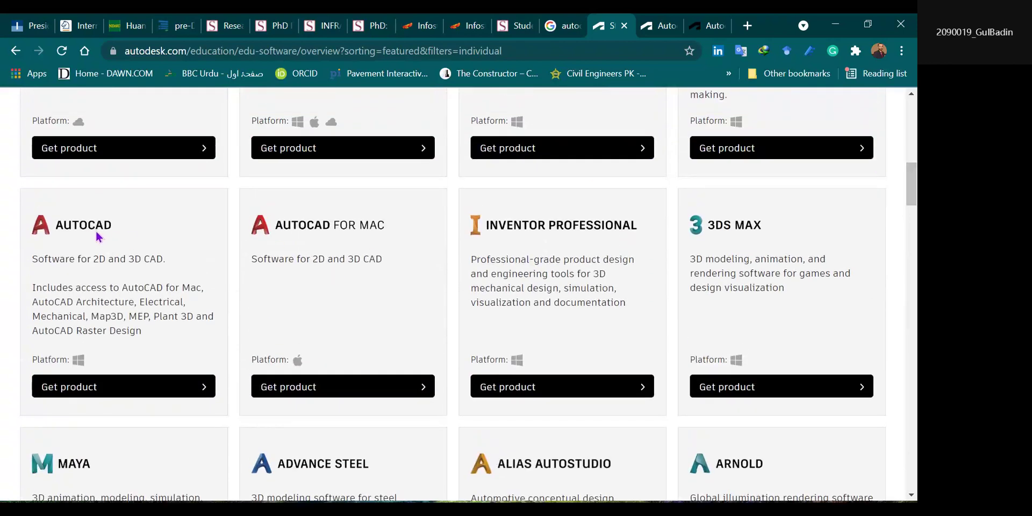
left_click(152, 391)
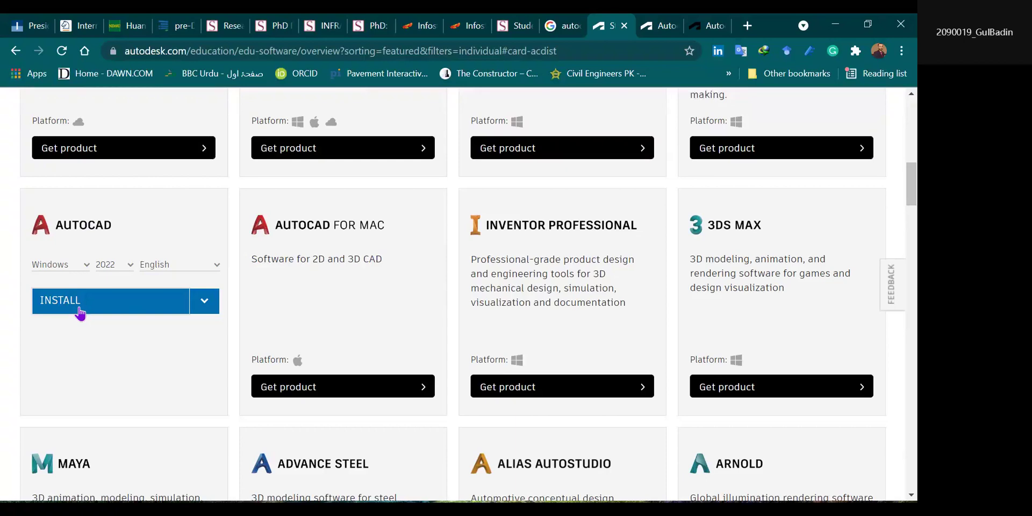
left_click(204, 302)
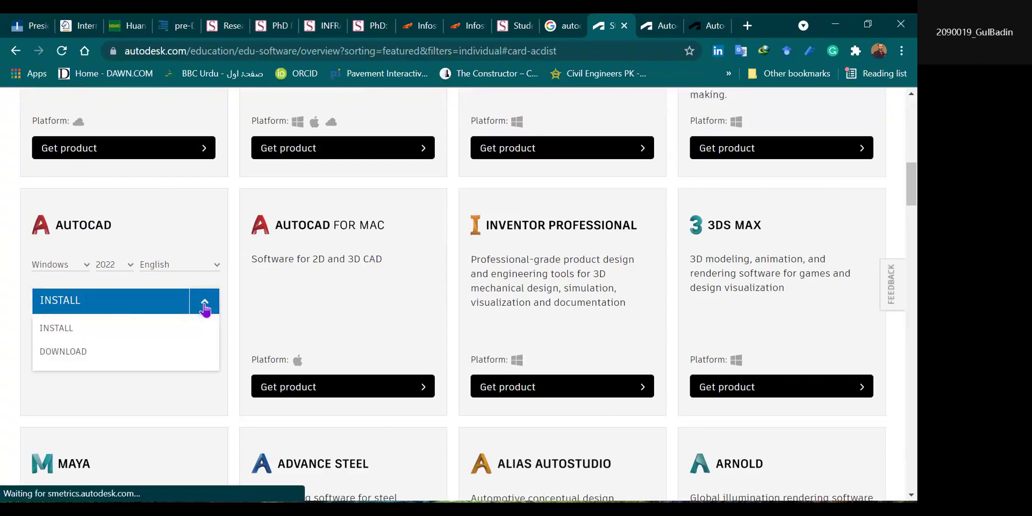
left_click(98, 352)
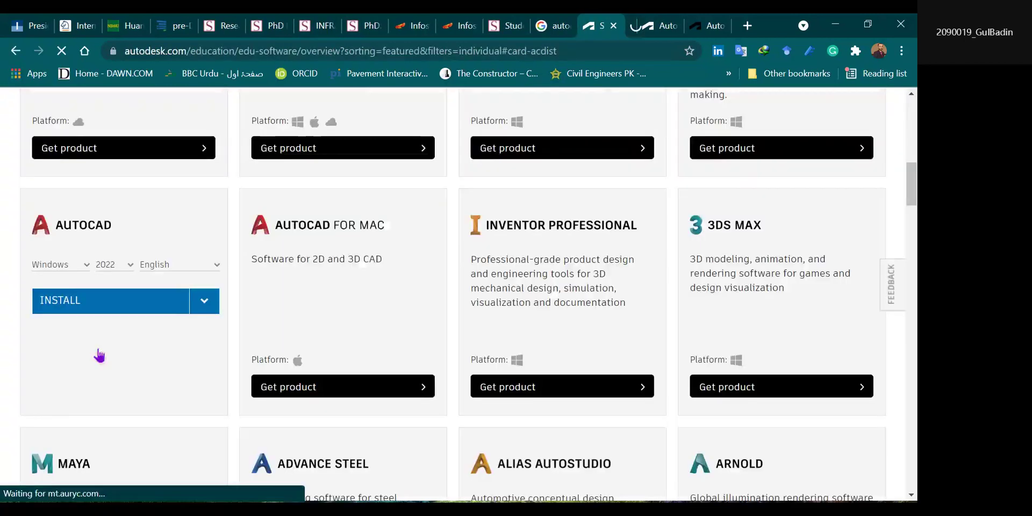
key("Return")
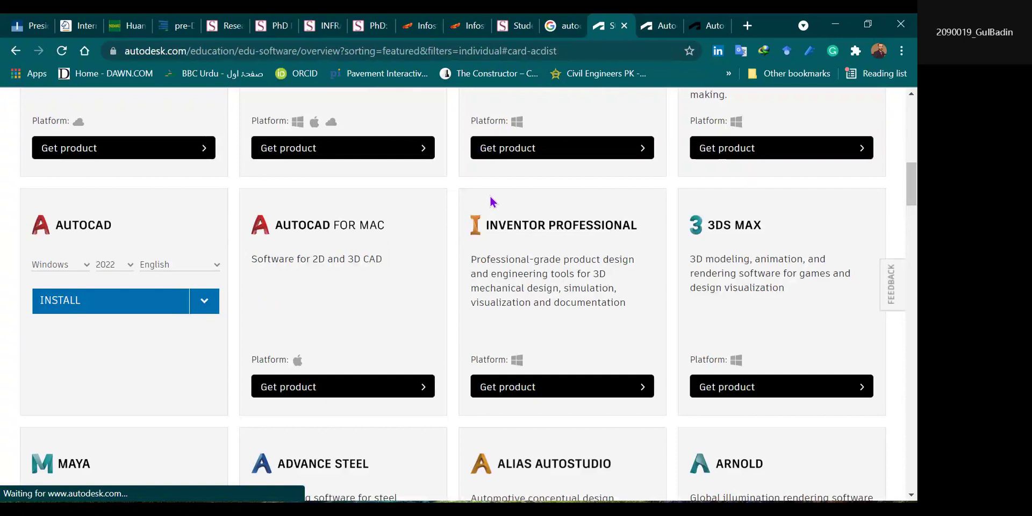